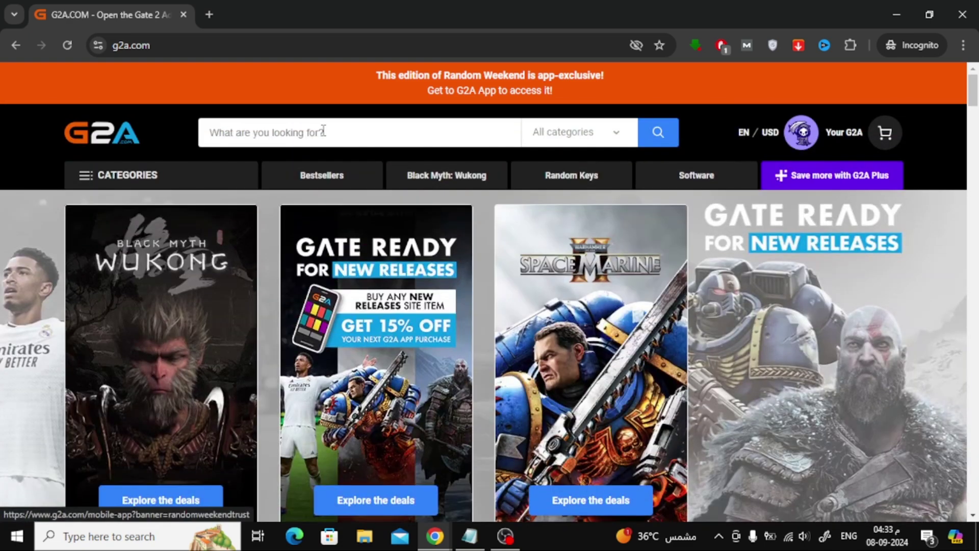
Search the G2A store for 'amazon gift card'
left_click(323, 132)
type("amazon gift card")
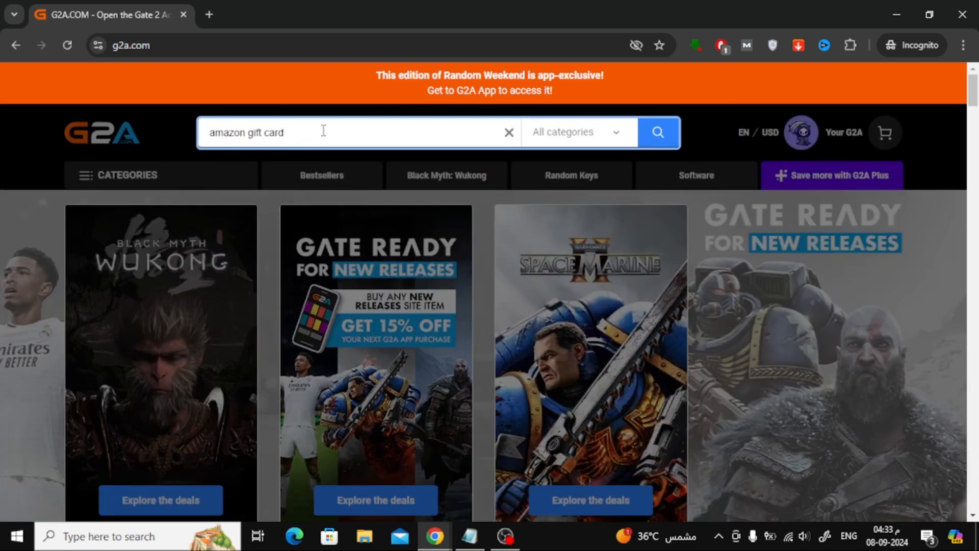
key("Return")
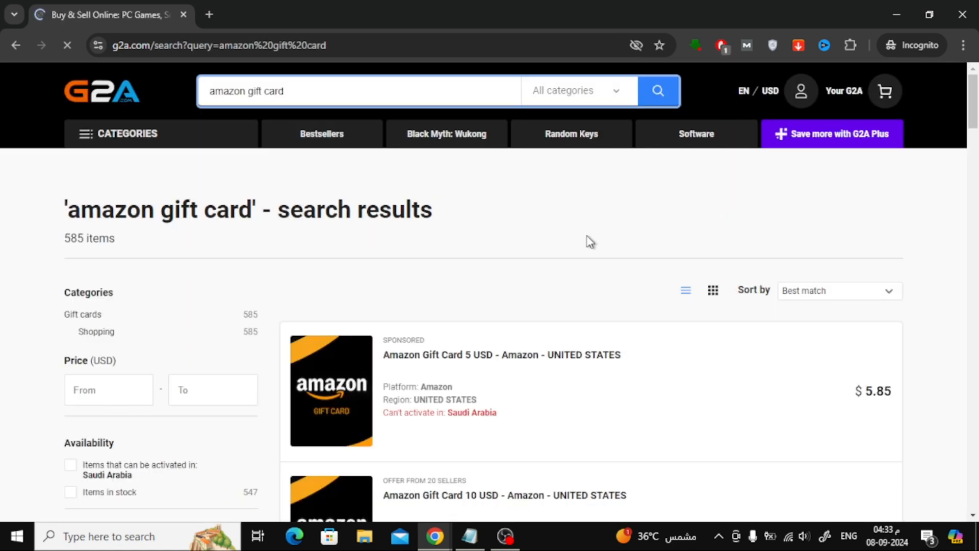
scroll(590, 237, "down", 3)
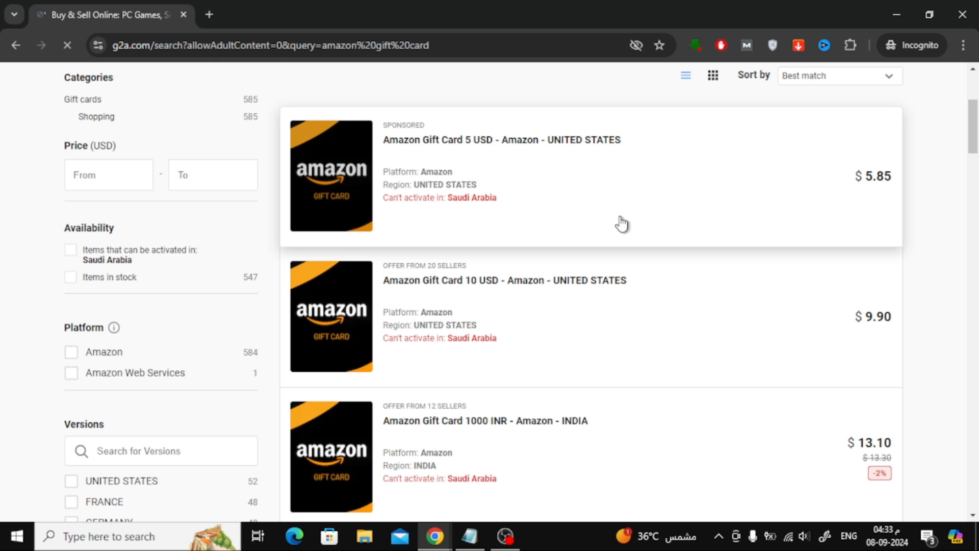
Add the Amazon Gift Card 10 USD – United States ($9.90) to the cart
left_click(684, 309)
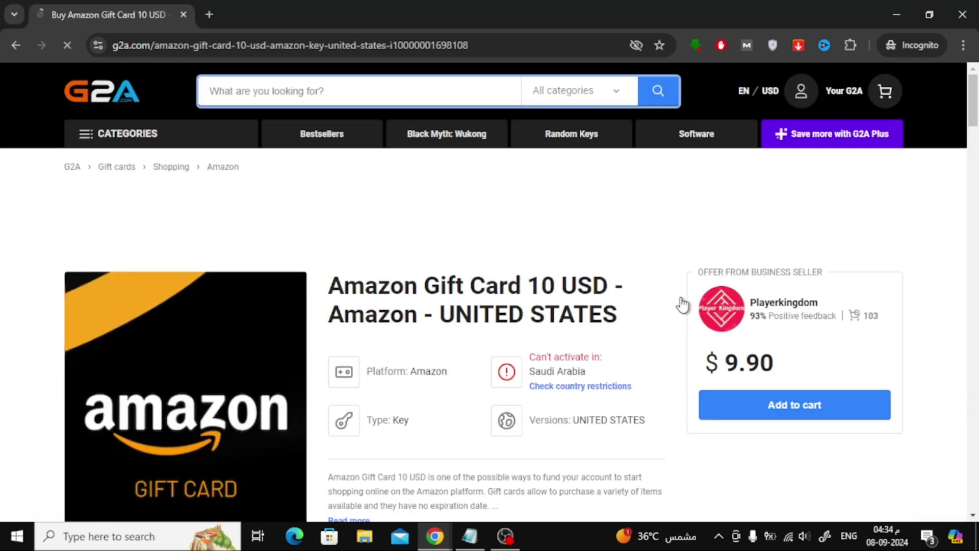
scroll(635, 291, "down", 1)
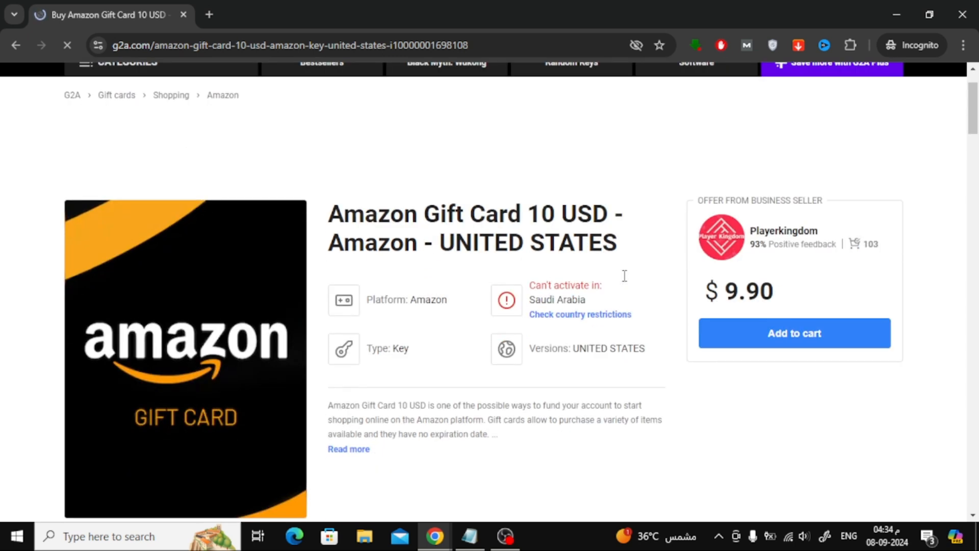
left_click(731, 337)
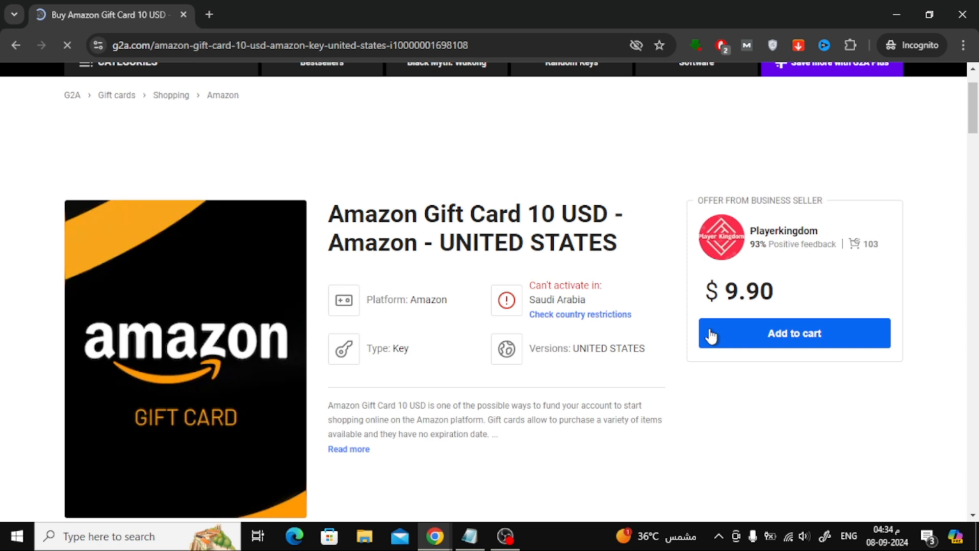
left_click(711, 335)
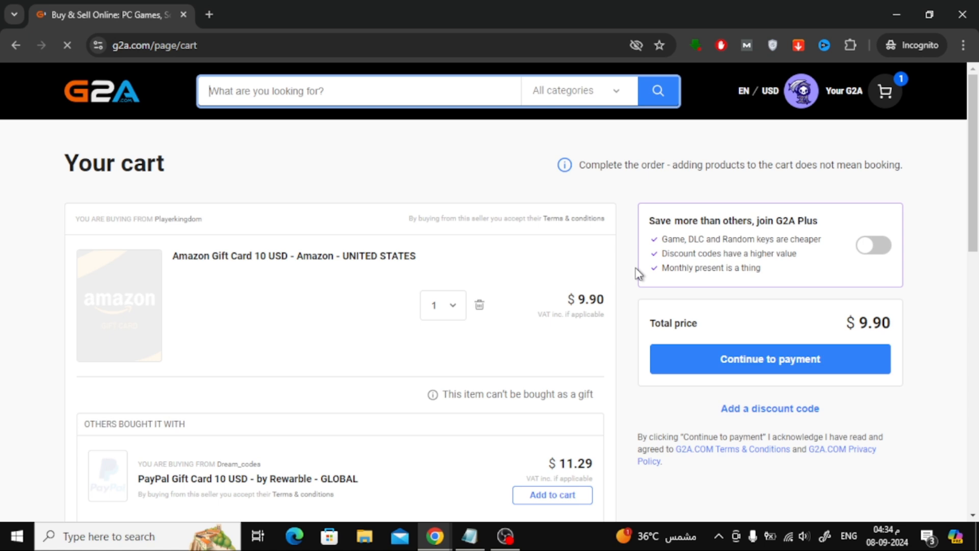
Continue from the cart to the payment page for the $9.90 order
left_click(675, 361)
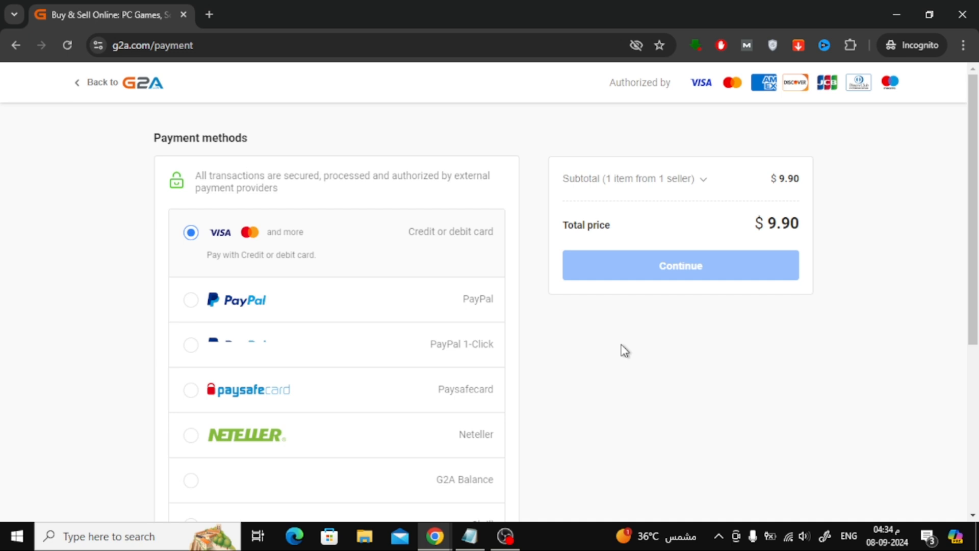
scroll(580, 335, "down", 3)
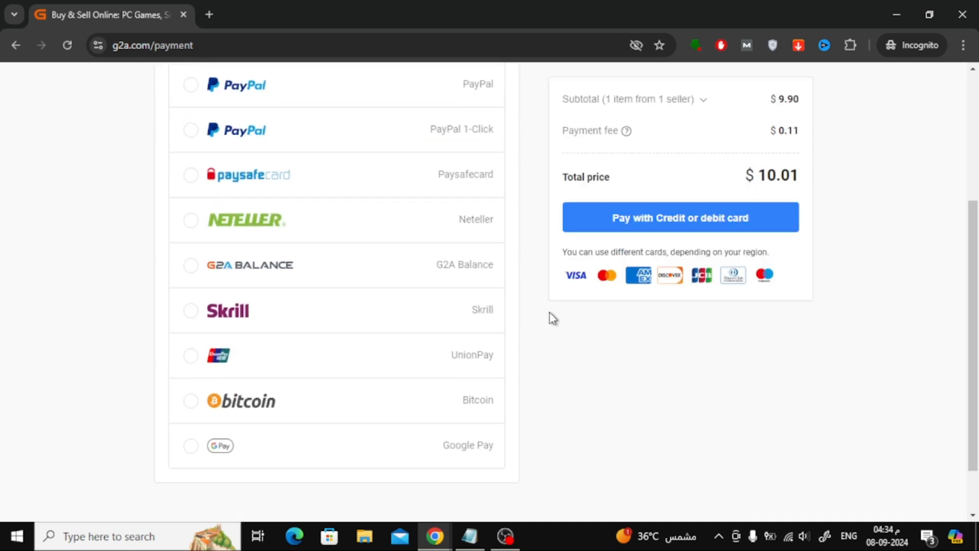
scroll(553, 317, "up", 3)
scroll(551, 318, "down", 5)
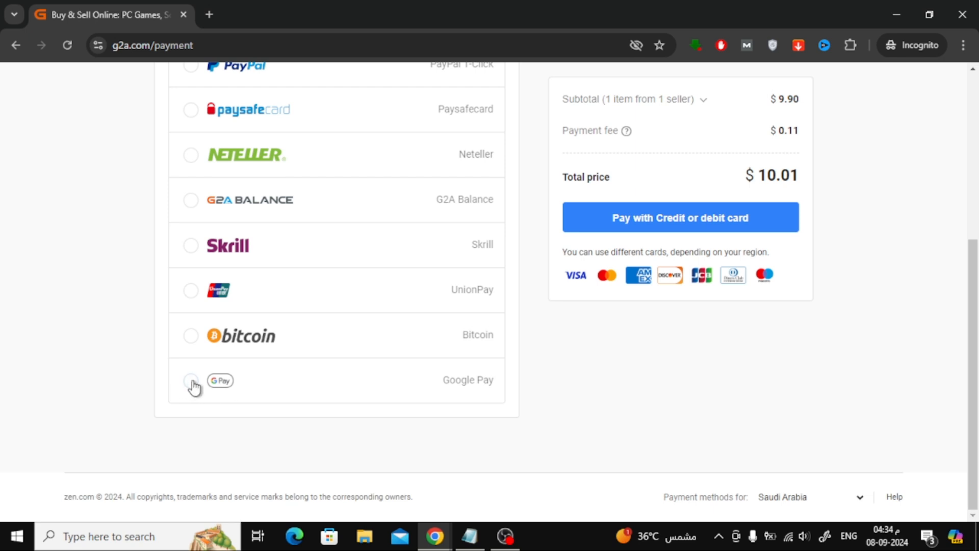
Select Google Pay as the payment method, total $10.01 with fee
left_click(191, 383)
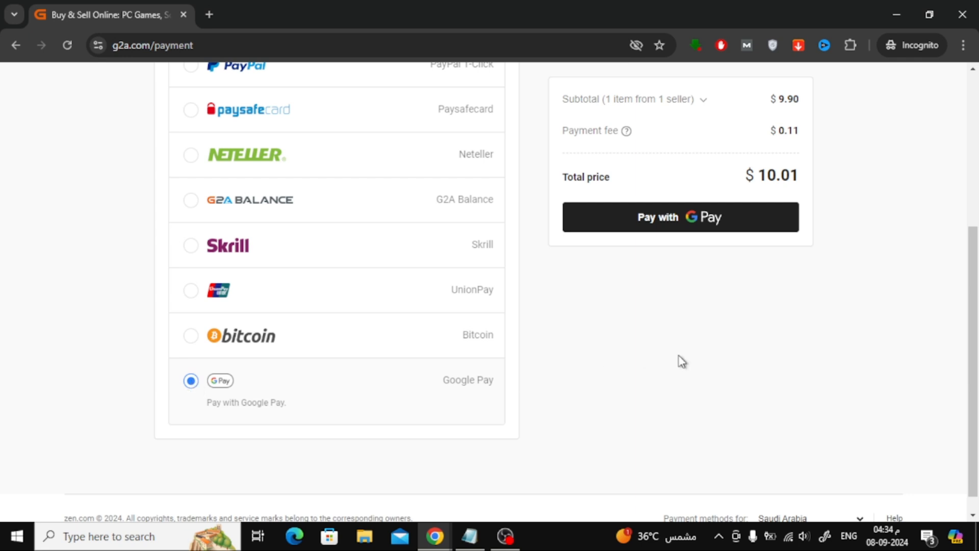
scroll(681, 359, "up", 1)
Launch the Google Pay checkout window from pay.google.com
left_click(650, 218)
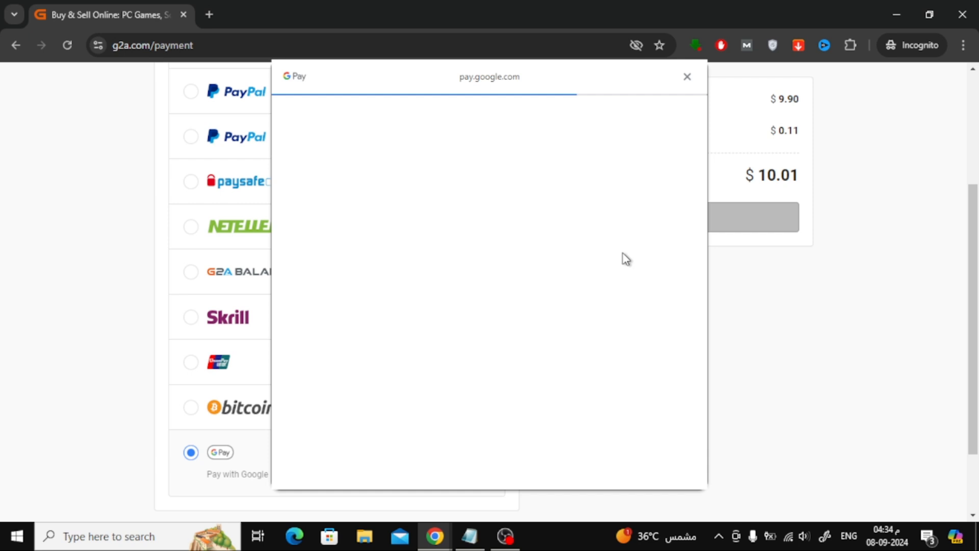